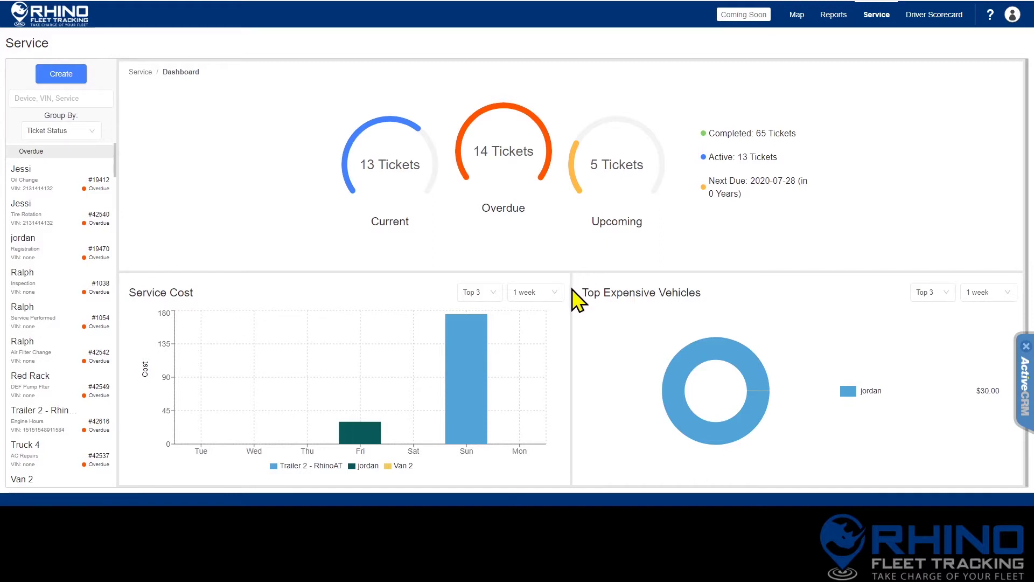
Step: Review the service cost chart's time range and vehicle-count options, keeping Top 3, and scroll the dashboard
left_click(534, 293)
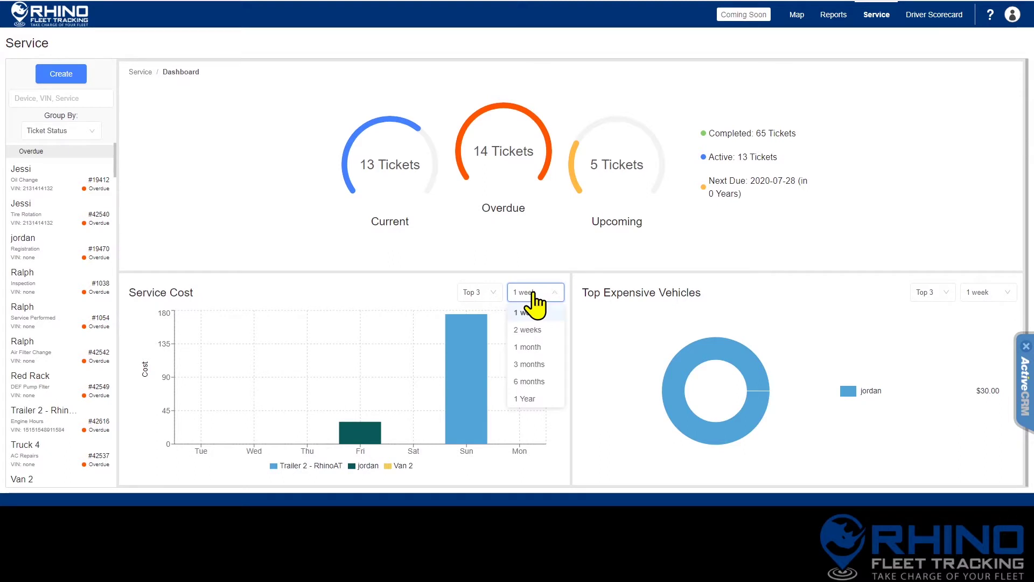
left_click(483, 293)
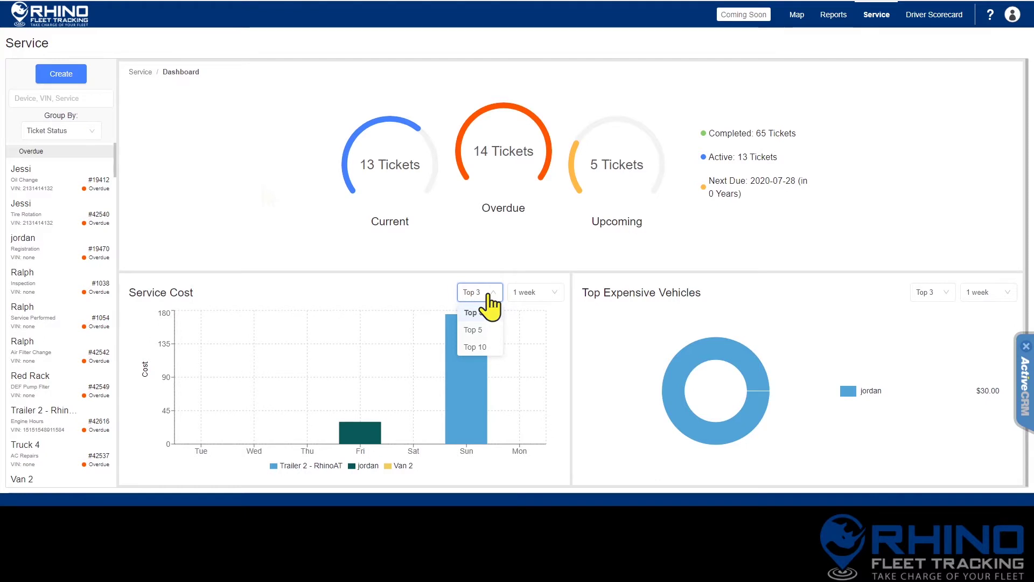
left_click(490, 295)
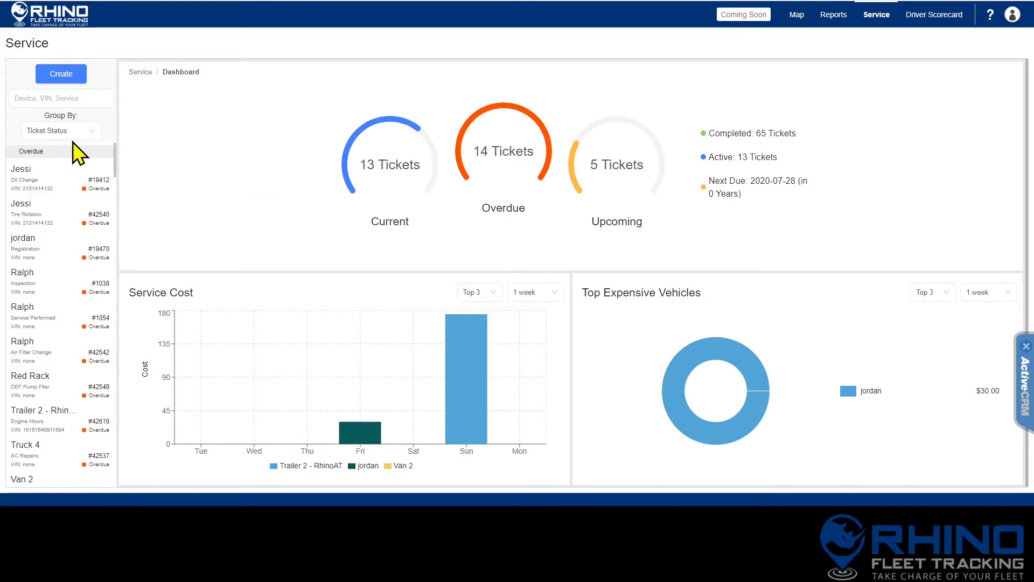
scroll(32, 189, "down", 3)
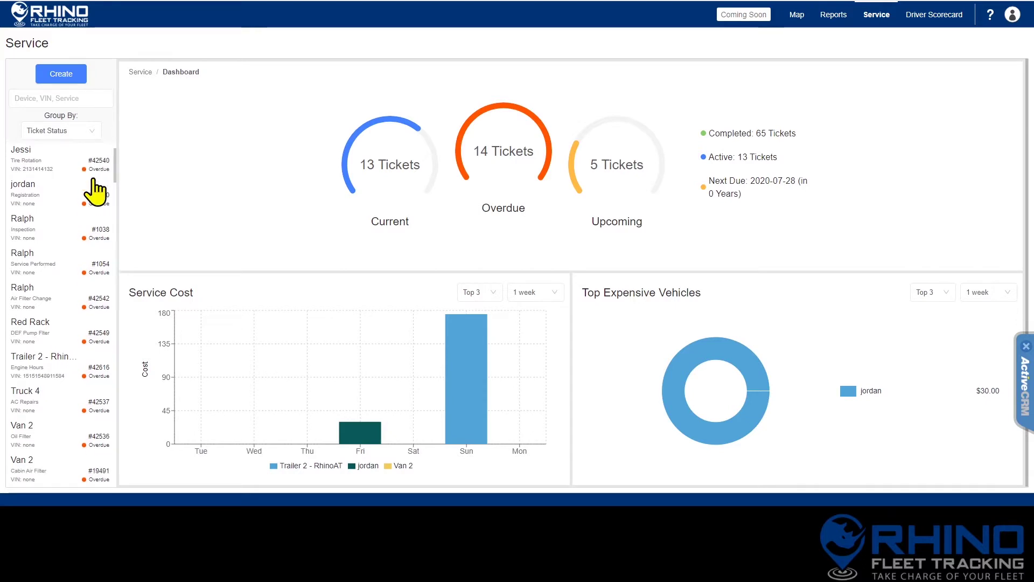
scroll(65, 280, "down", 1)
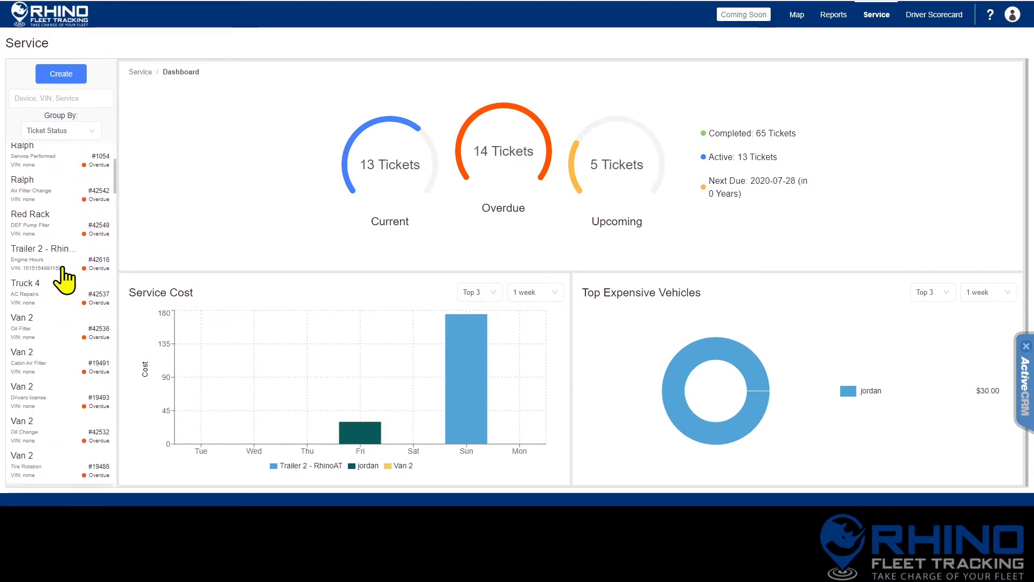
scroll(64, 278, "down", 1)
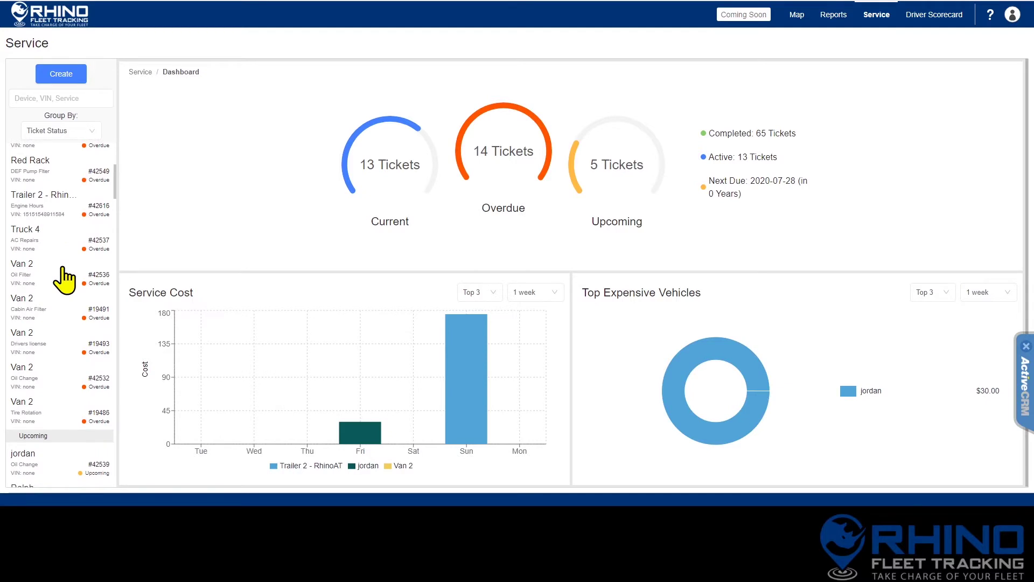
scroll(64, 278, "down", 5)
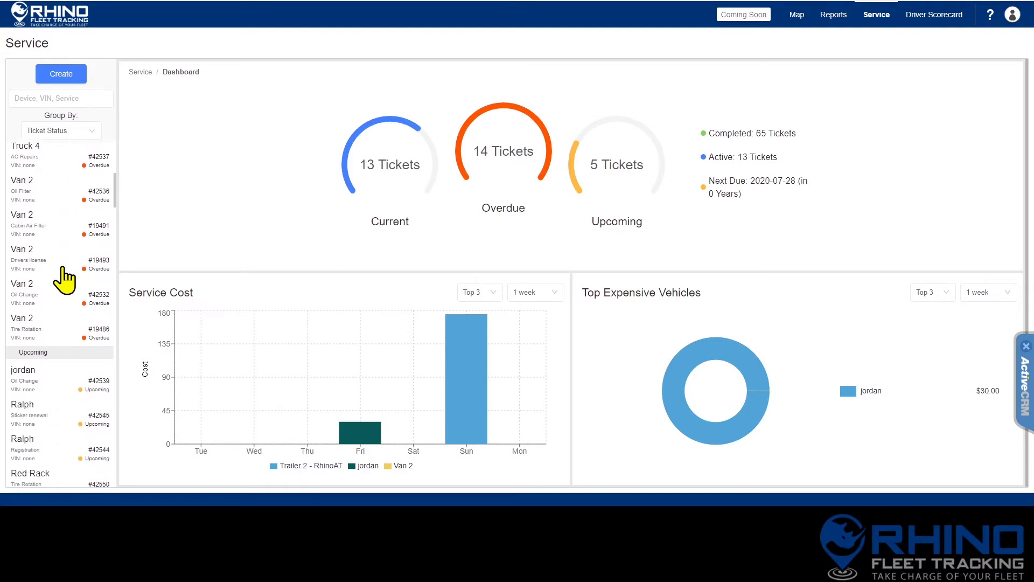
scroll(63, 268, "down", 1)
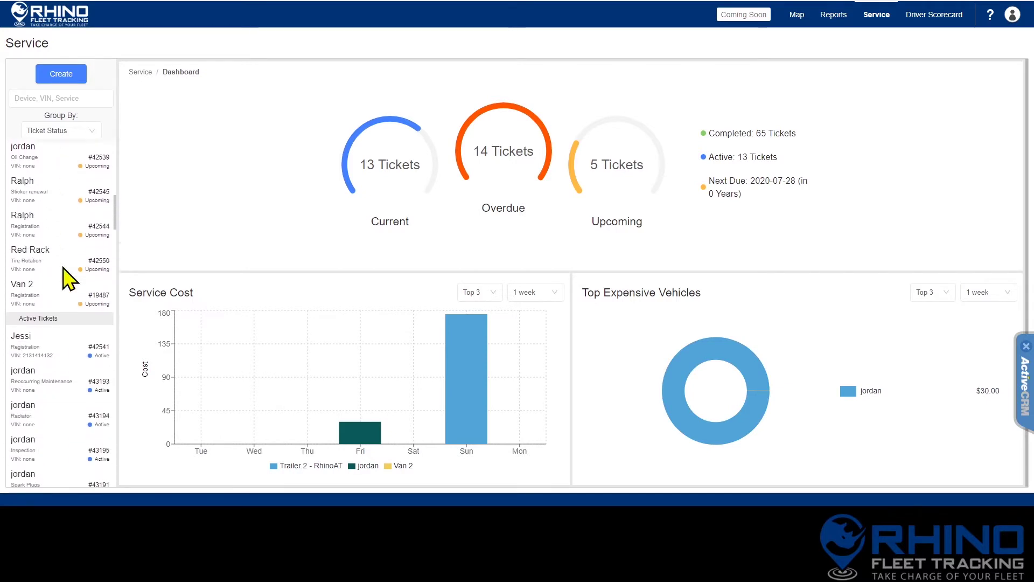
scroll(64, 279, "up", 9)
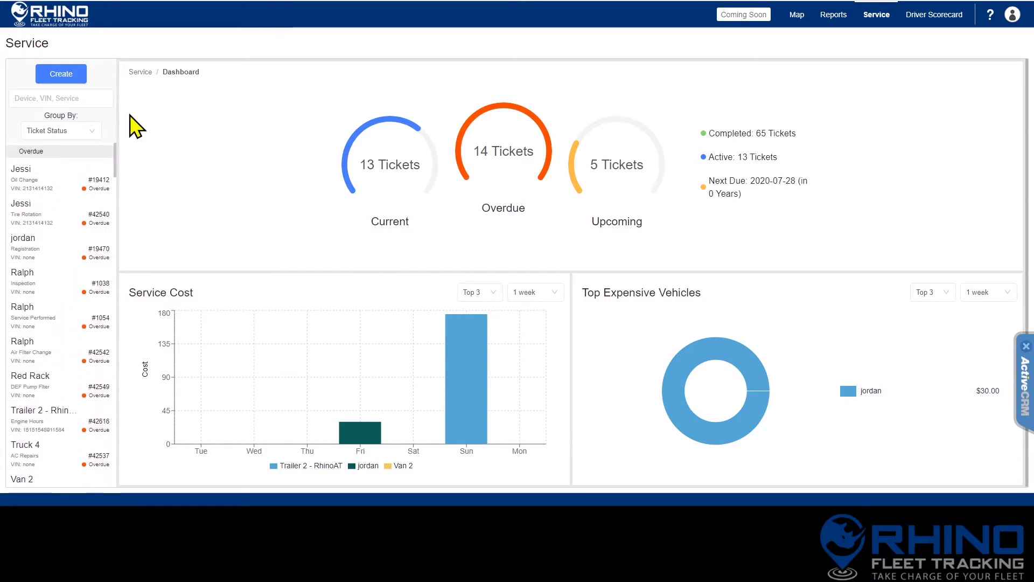
Step: Search service tickets for 'oi' and group the results by Device instead of Service Type
left_click(96, 102)
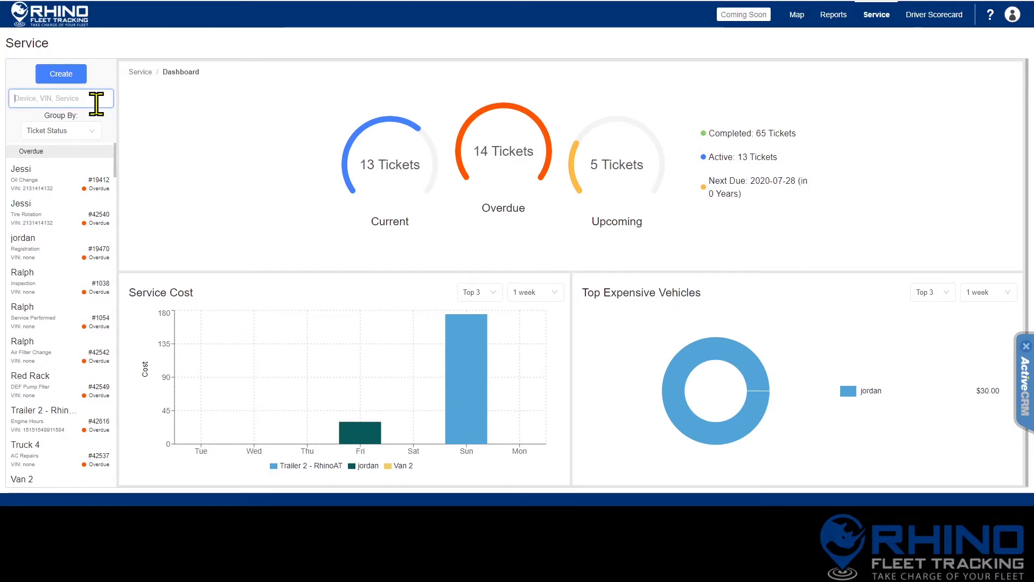
type("oil")
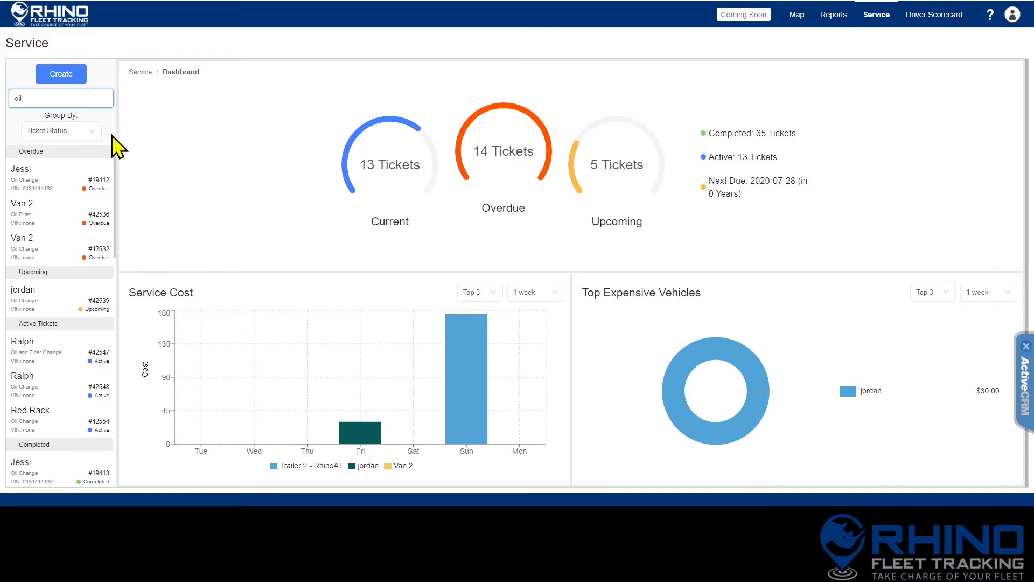
left_click(93, 132)
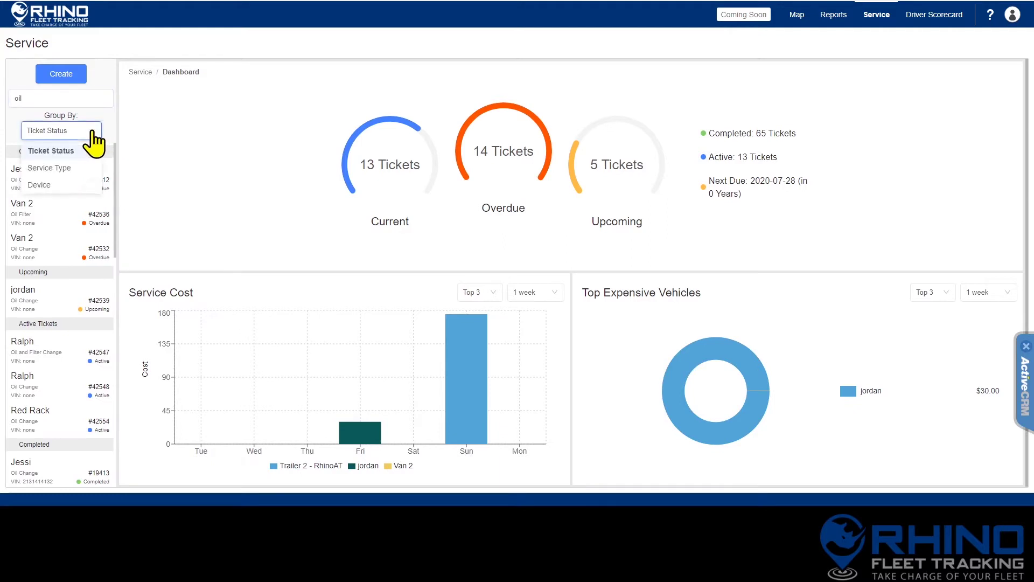
left_click(82, 168)
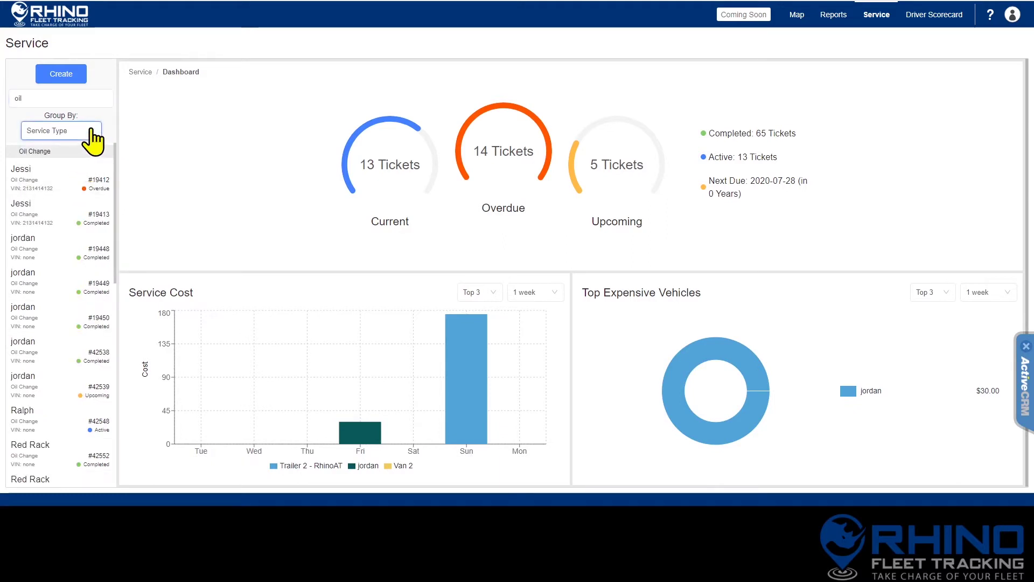
left_click(89, 132)
left_click(78, 188)
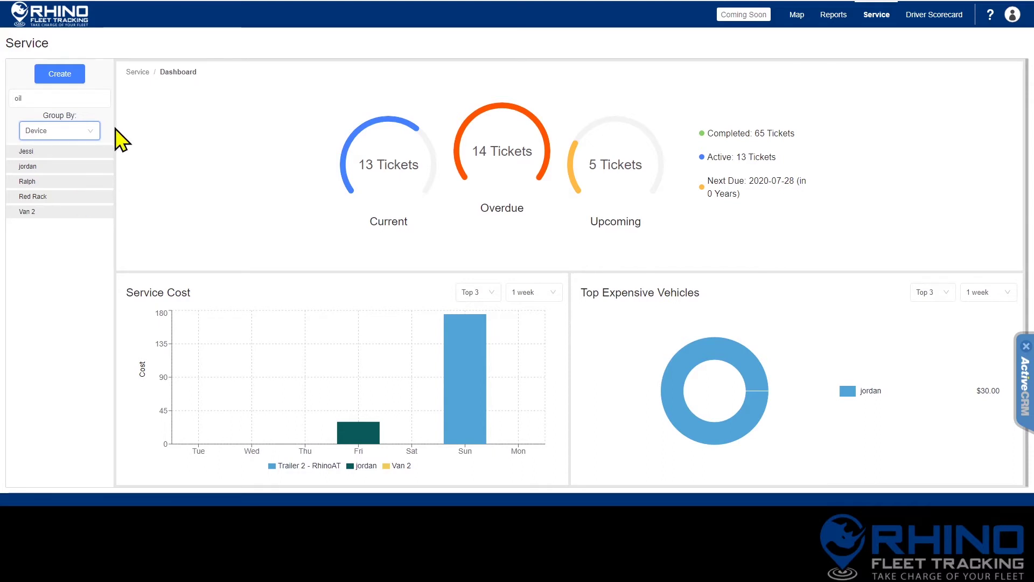
Step: Start a new service record and tick the first three vehicles in its list
left_click(59, 74)
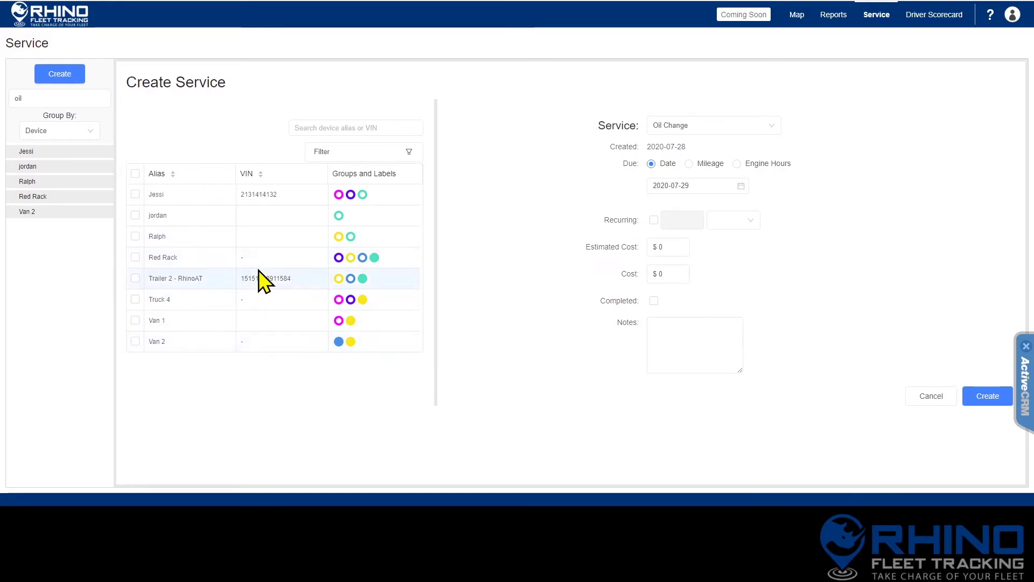
left_click(135, 194)
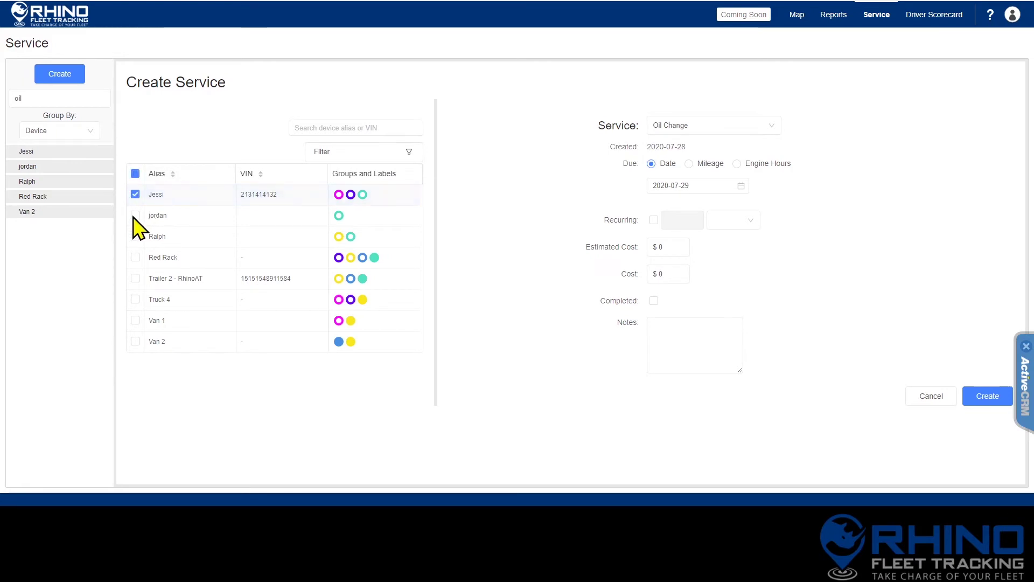
left_click(135, 216)
left_click(136, 237)
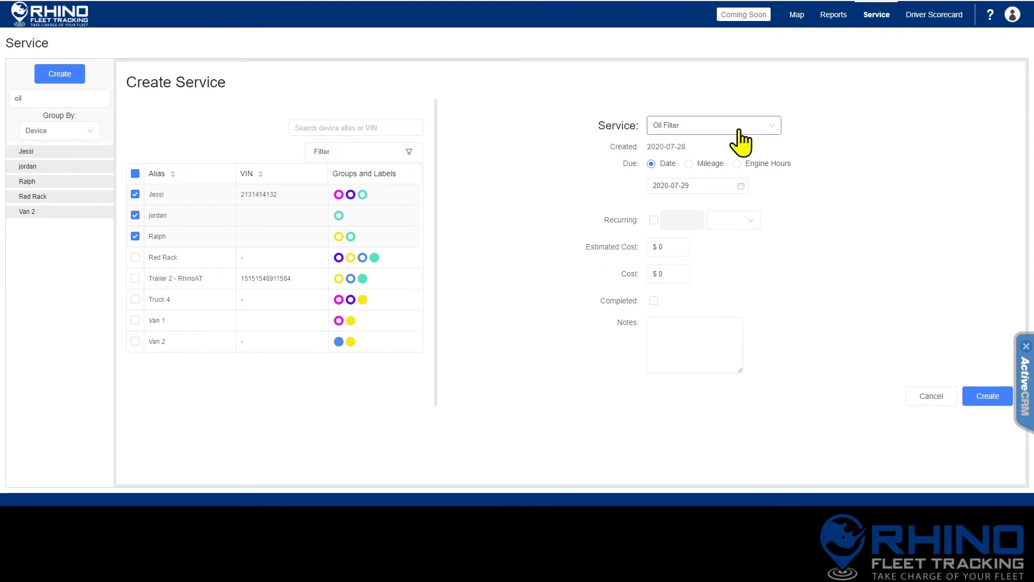
Step: Set the service to RF Drive Tire Set, due by mileage at 1000
left_click(739, 130)
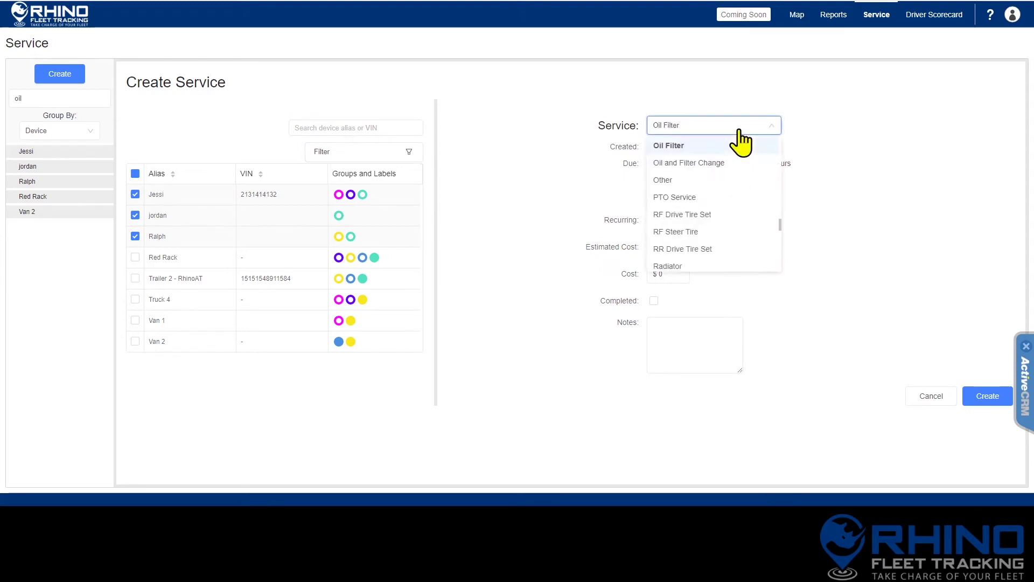
left_click(723, 214)
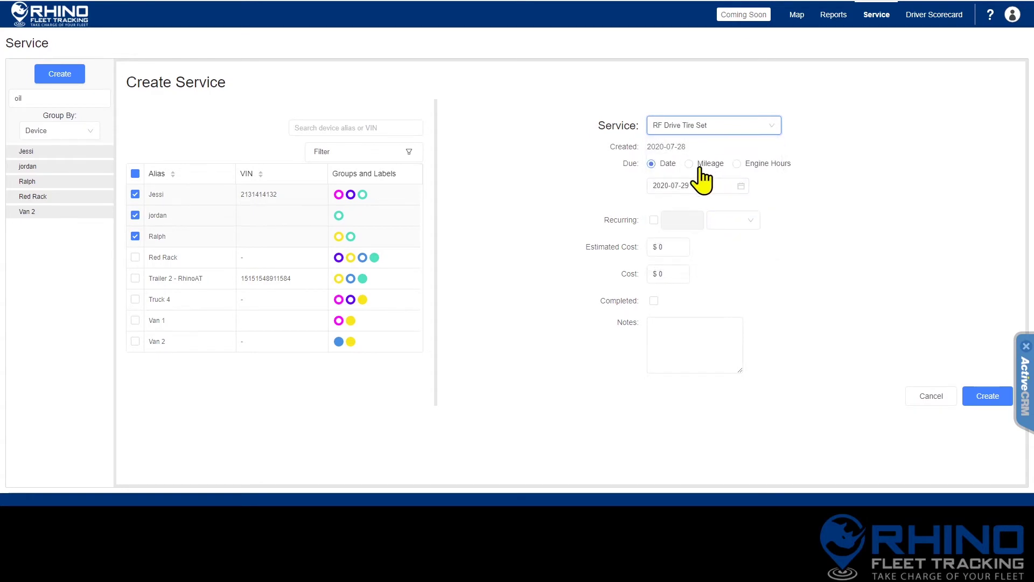
left_click(699, 166)
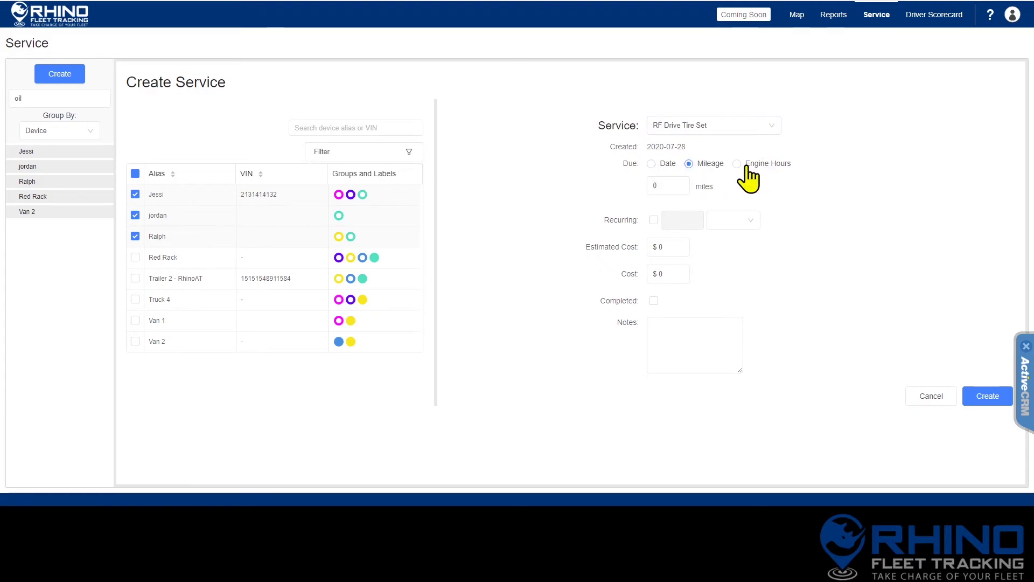
left_click(745, 167)
left_click(711, 178)
left_click(659, 186)
type("1000")
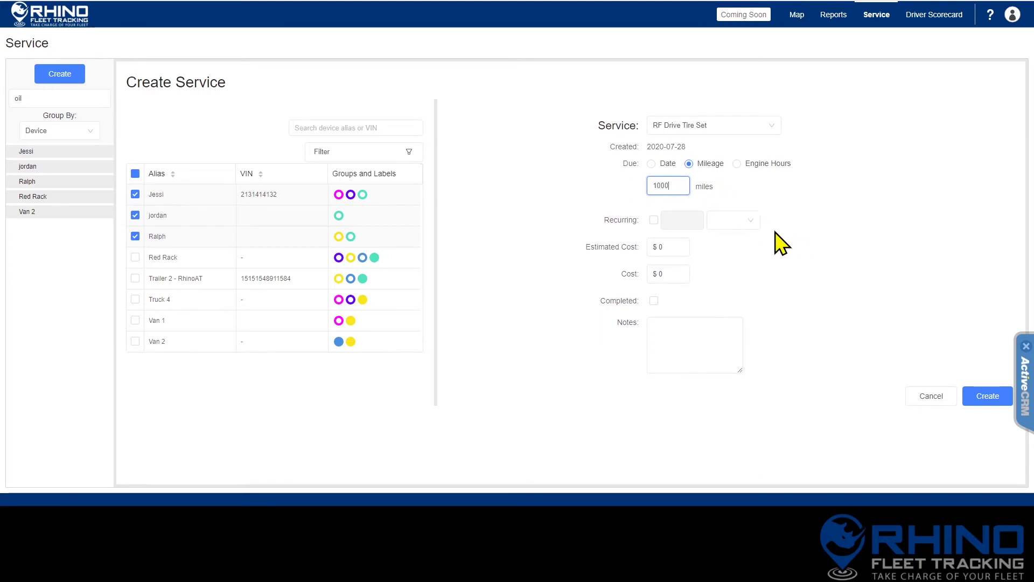
Step: Make the service recur every 2000 Miles
left_click(653, 219)
left_click(674, 220)
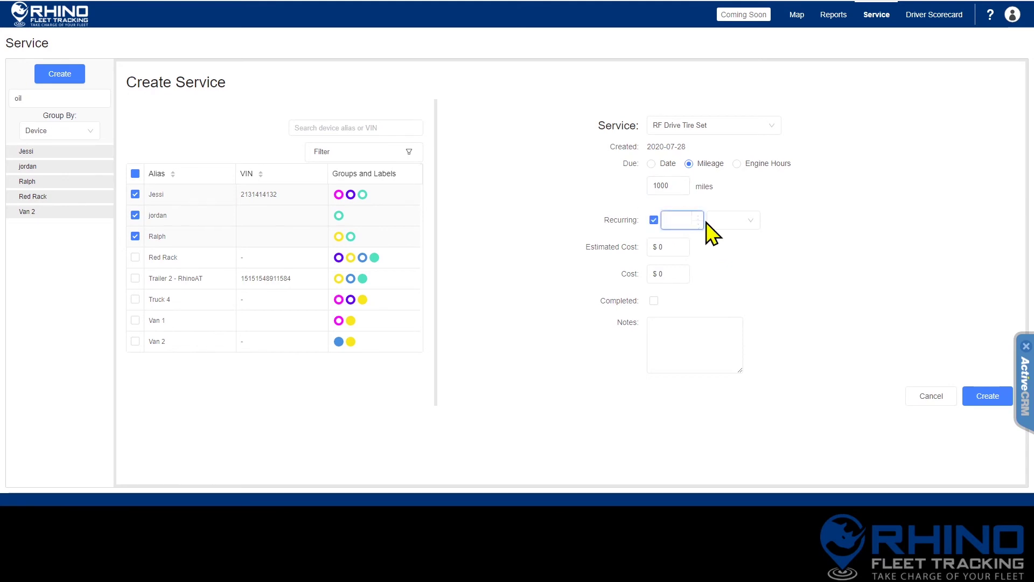
type("2000")
left_click(699, 250)
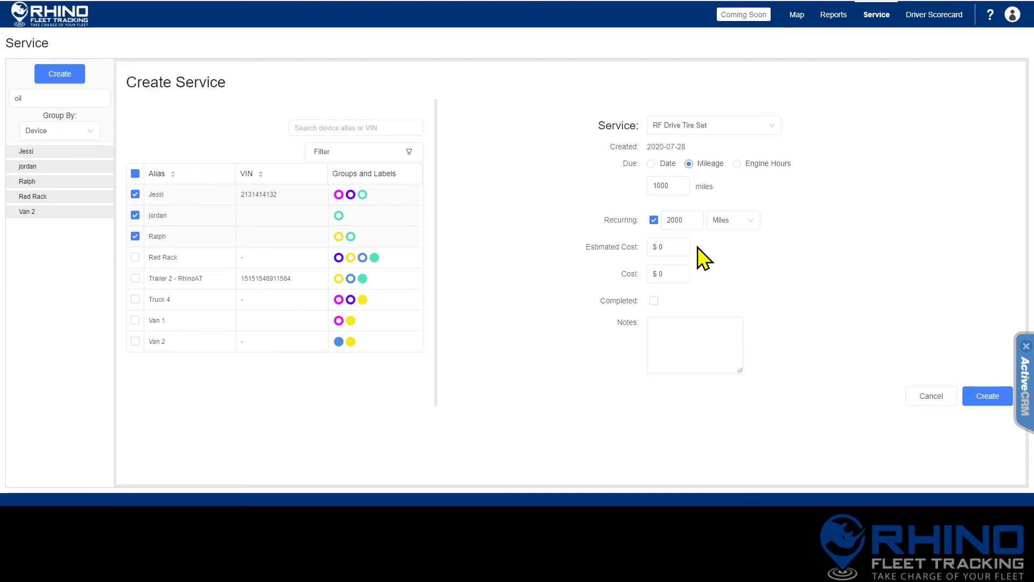
Step: Enter estimated cost 75 and cost 100, tick Completed, and place the cursor in Notes
left_click(674, 246)
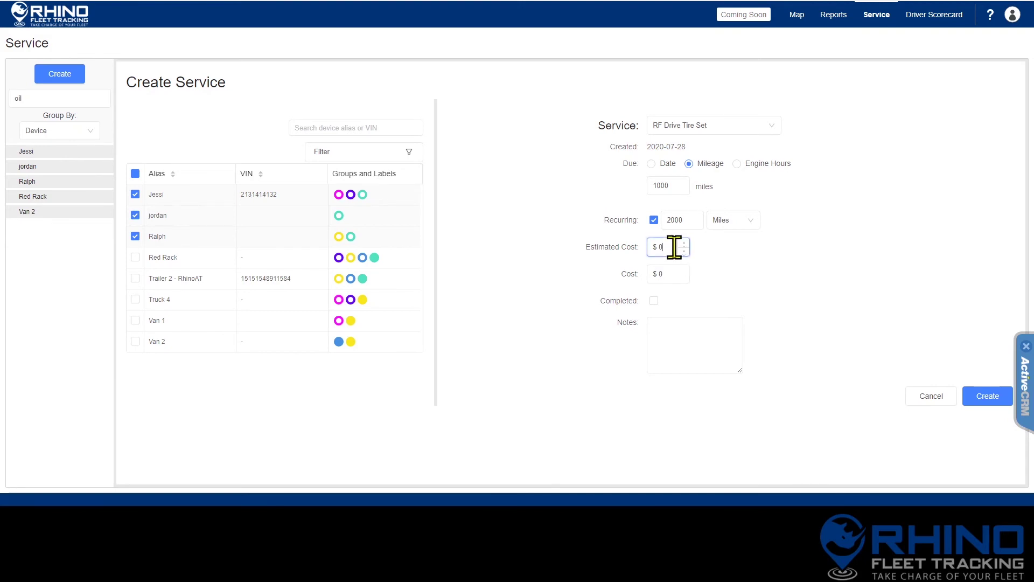
key("BackSpace")
type("75")
left_click_drag(663, 273, 650, 274)
type("100")
left_click(653, 300)
left_click(702, 350)
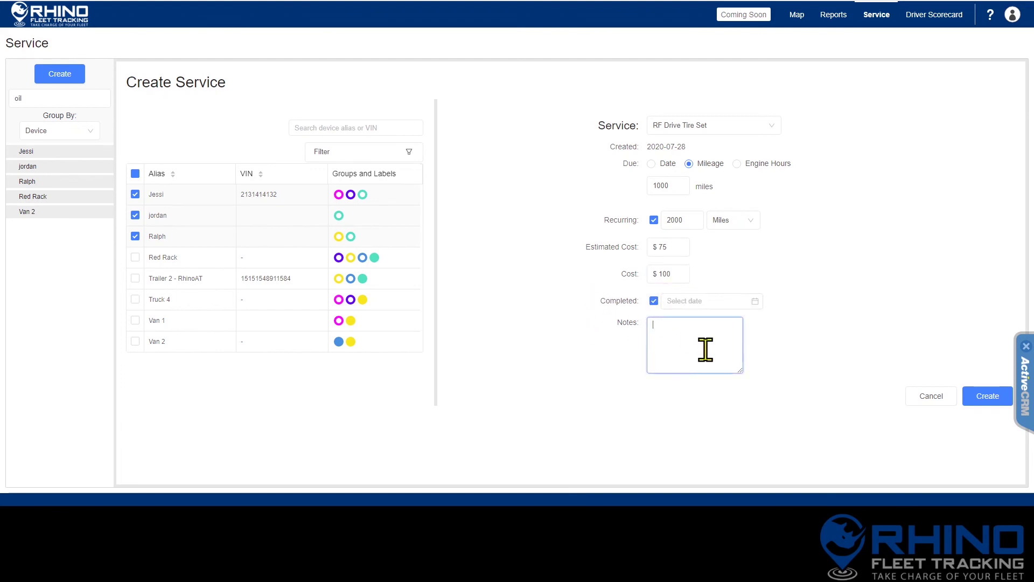